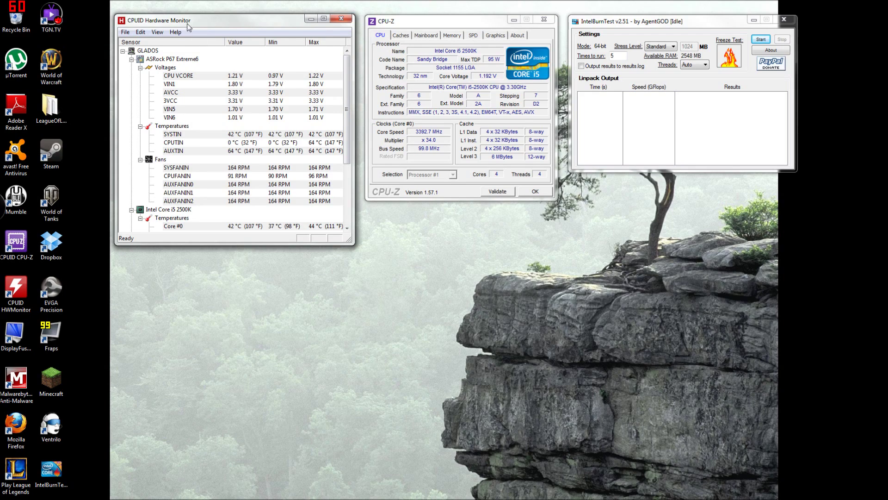
# Move HWMonitor to the top-left after scrolling its sensor list, and nudge CPU-Z beside it.
pyautogui.moveTo(187, 24); pyautogui.dragTo(181, 30)
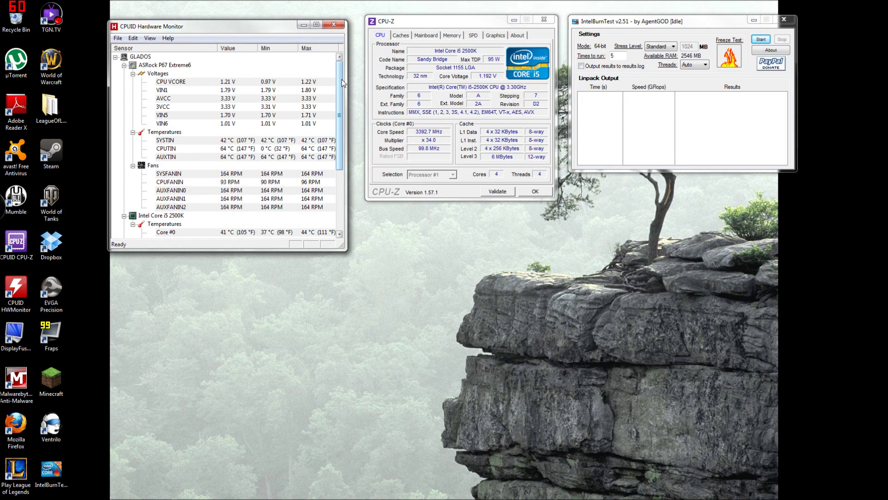
pyautogui.moveTo(343, 83); pyautogui.dragTo(342, 169)
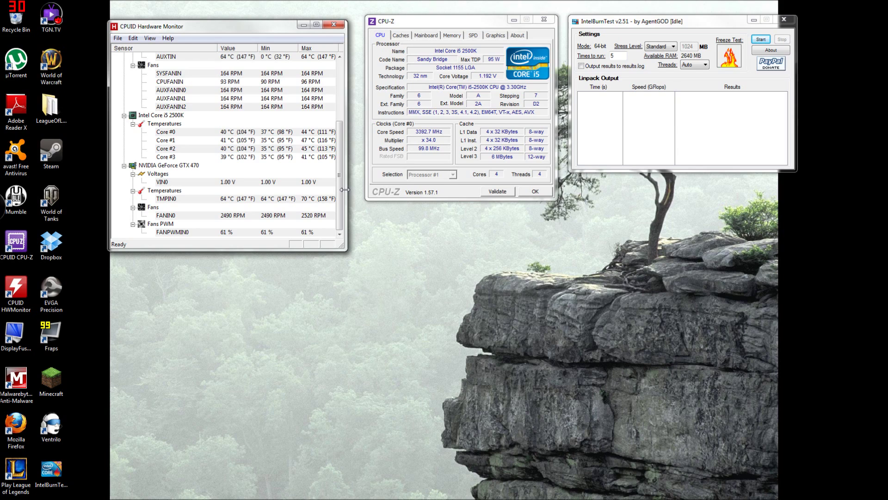
pyautogui.scroll(1, 341, 180)
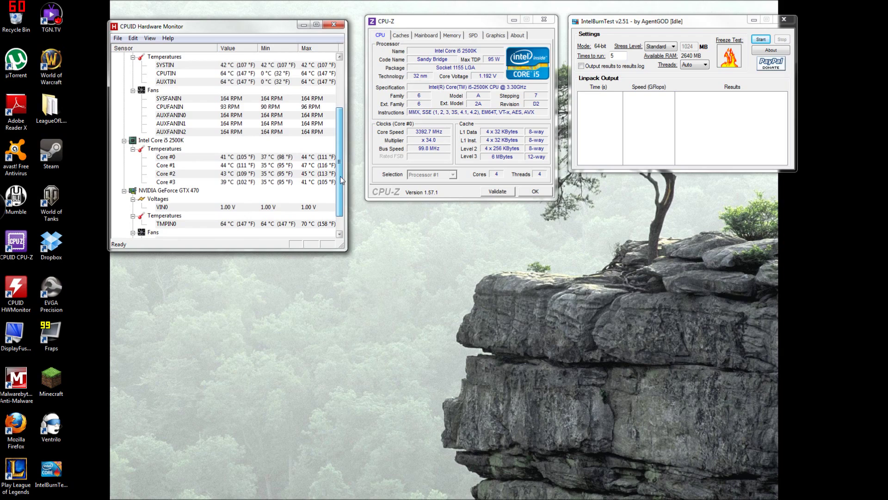
pyautogui.scroll(3, 341, 180)
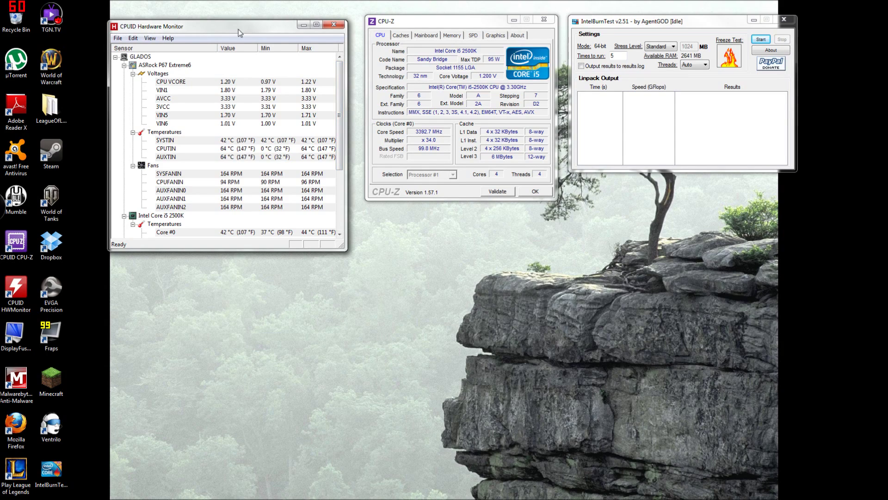
pyautogui.moveTo(237, 26); pyautogui.dragTo(228, 19)
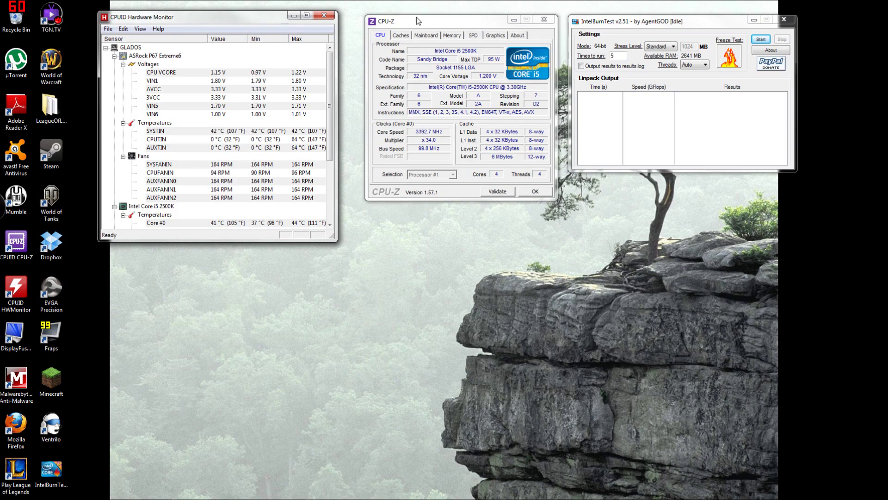
pyautogui.moveTo(415, 17); pyautogui.dragTo(402, 33)
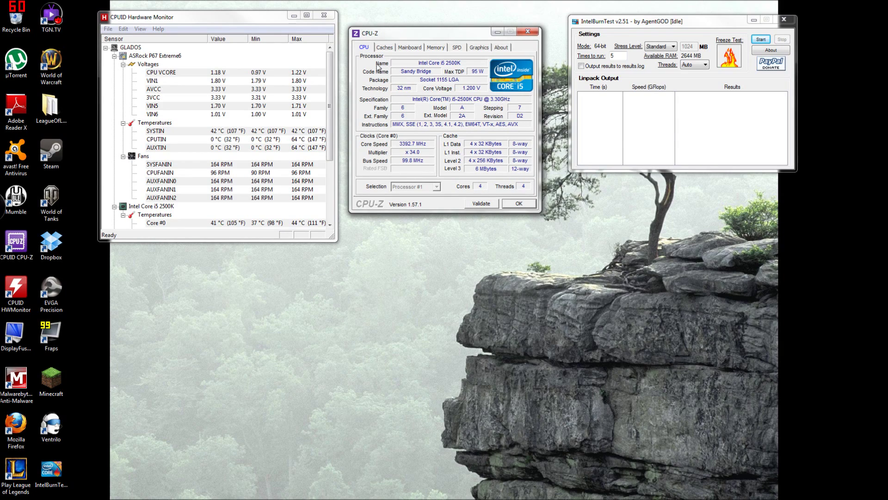
pyautogui.click(384, 48)
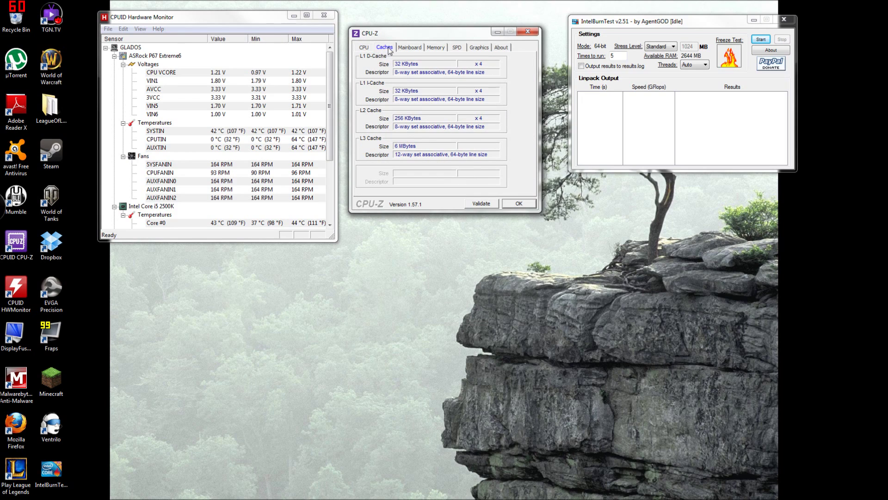
pyautogui.click(405, 49)
pyautogui.click(433, 49)
pyautogui.click(456, 49)
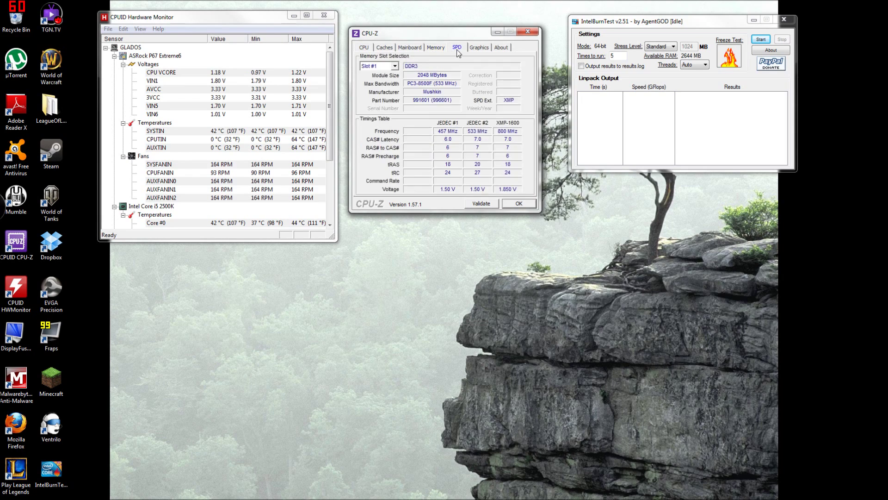
pyautogui.click(477, 49)
pyautogui.click(500, 52)
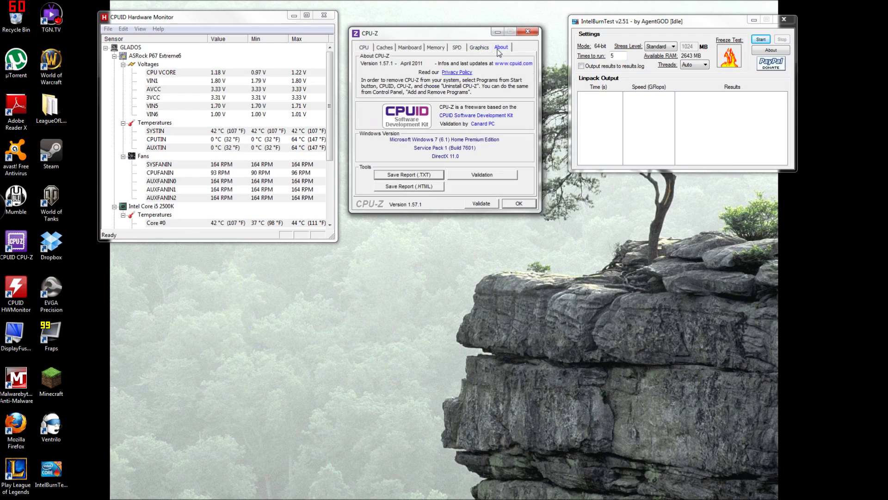
pyautogui.click(370, 49)
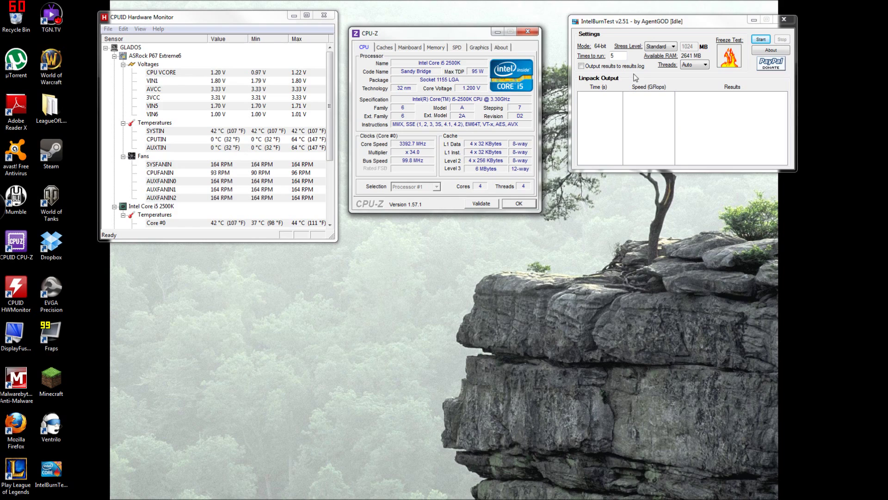
pyautogui.moveTo(634, 23); pyautogui.dragTo(616, 36)
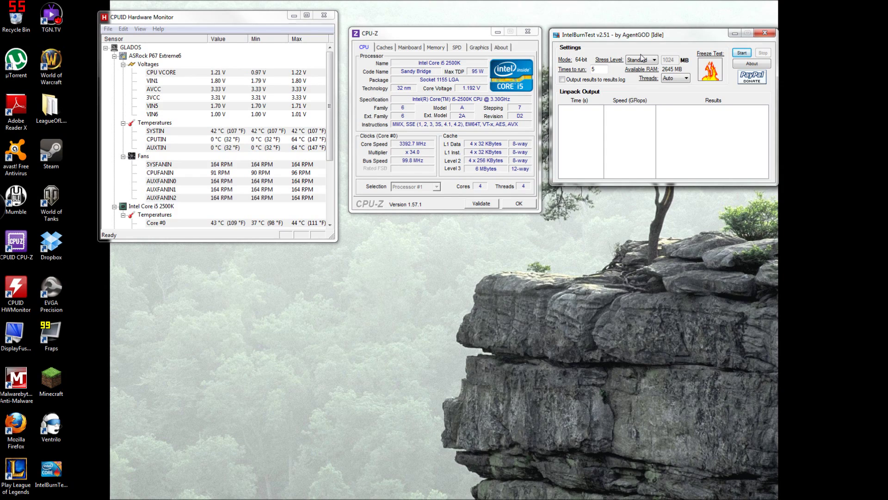
# Reposition IntelBurnTest and try the Maximum and Very High stress levels.
pyautogui.moveTo(652, 37); pyautogui.dragTo(658, 50)
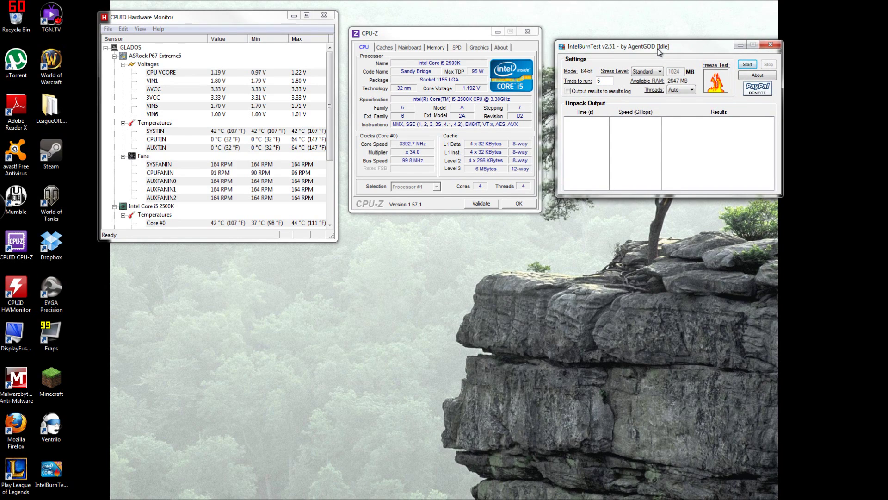
pyautogui.moveTo(657, 48); pyautogui.dragTo(655, 37)
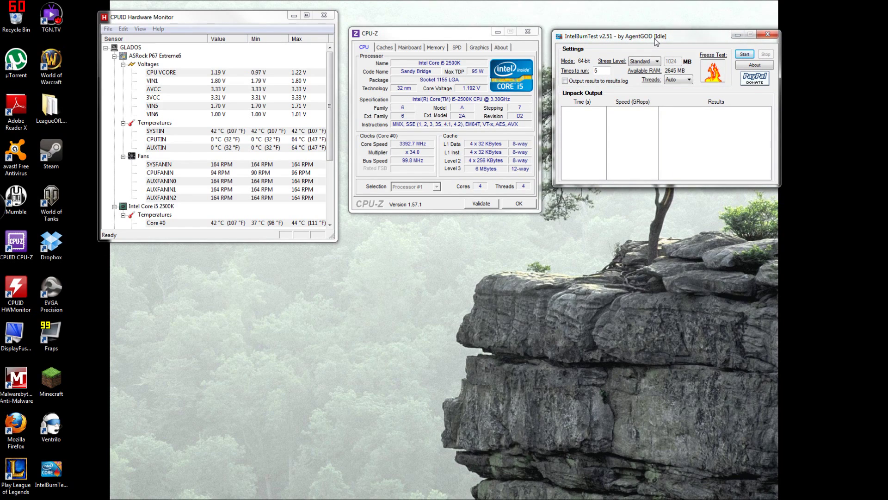
pyautogui.click(657, 61)
pyautogui.click(652, 72)
pyautogui.click(654, 61)
pyautogui.click(652, 76)
# Cycle through the remaining stress levels, including Custom, and settle on Standard.
pyautogui.click(656, 61)
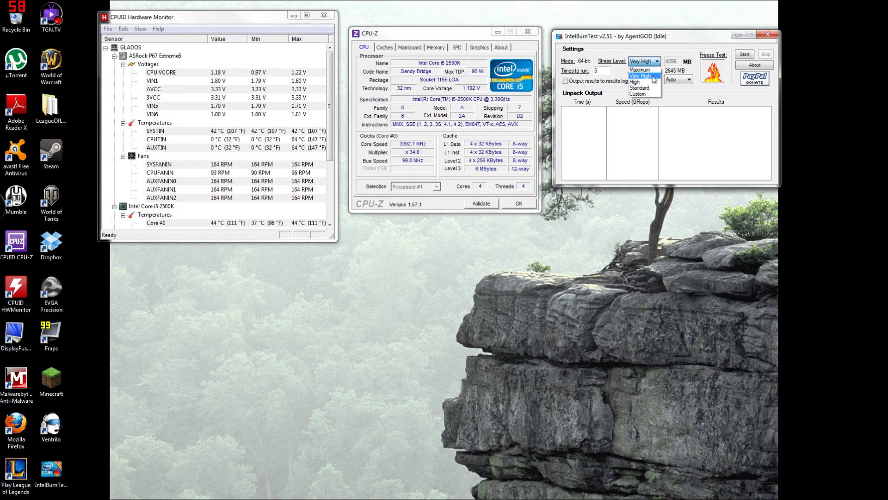
pyautogui.click(652, 81)
pyautogui.click(656, 62)
pyautogui.click(652, 87)
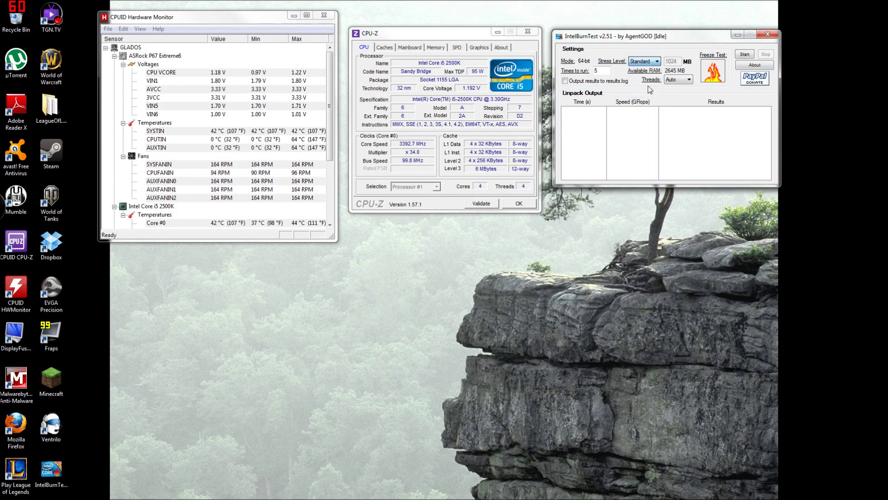
pyautogui.click(657, 61)
pyautogui.click(653, 87)
pyautogui.click(657, 62)
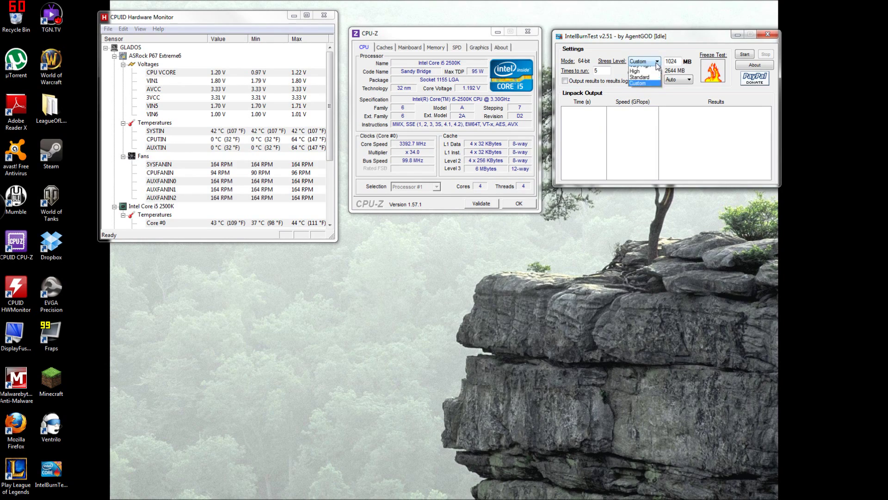
pyautogui.click(643, 77)
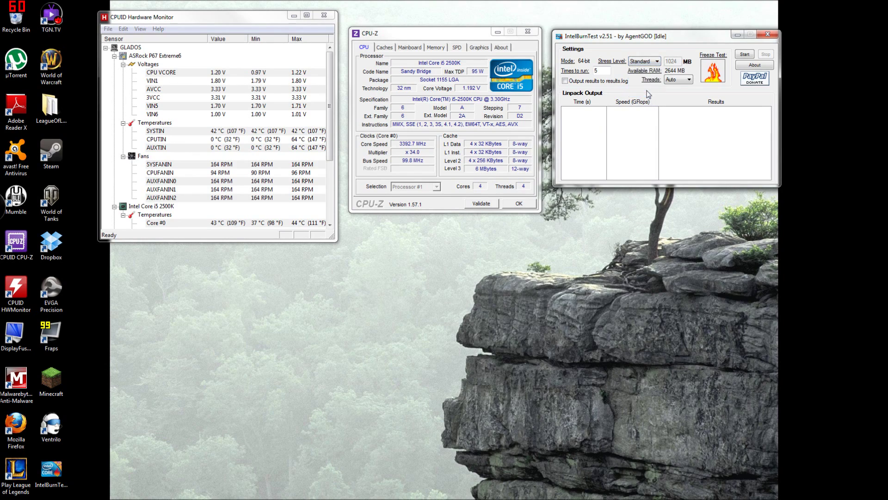
# Change the thread count from Auto to 4.
pyautogui.click(688, 80)
pyautogui.click(689, 80)
pyautogui.click(689, 80)
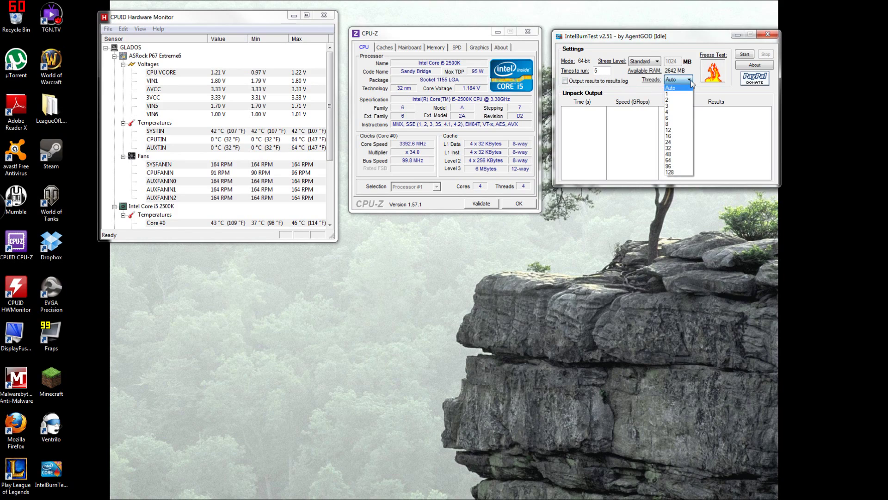
pyautogui.click(679, 112)
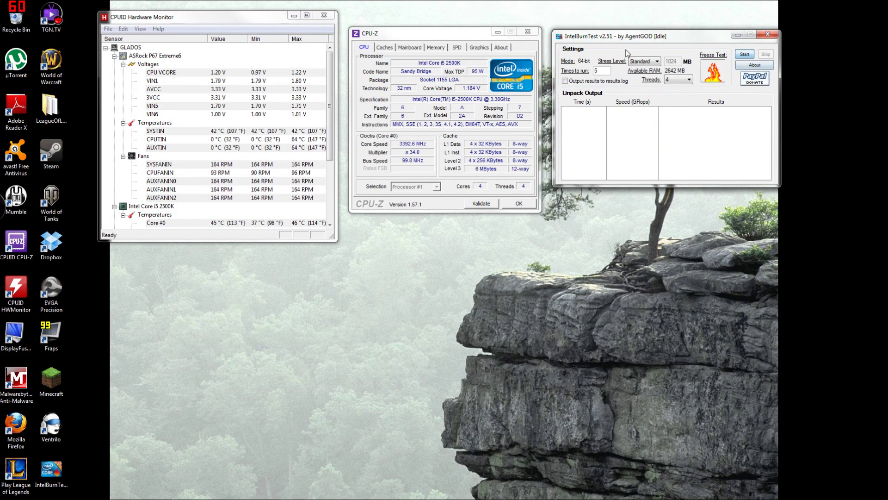
# Run a brief Standard-level burn, stop it, and switch the stress level to High.
pyautogui.press('Return')
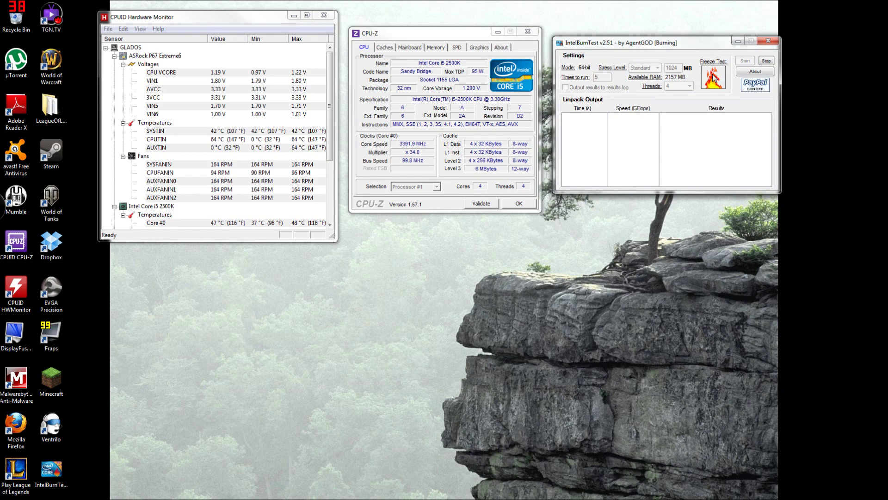
pyautogui.click(766, 60)
pyautogui.click(657, 67)
pyautogui.click(643, 80)
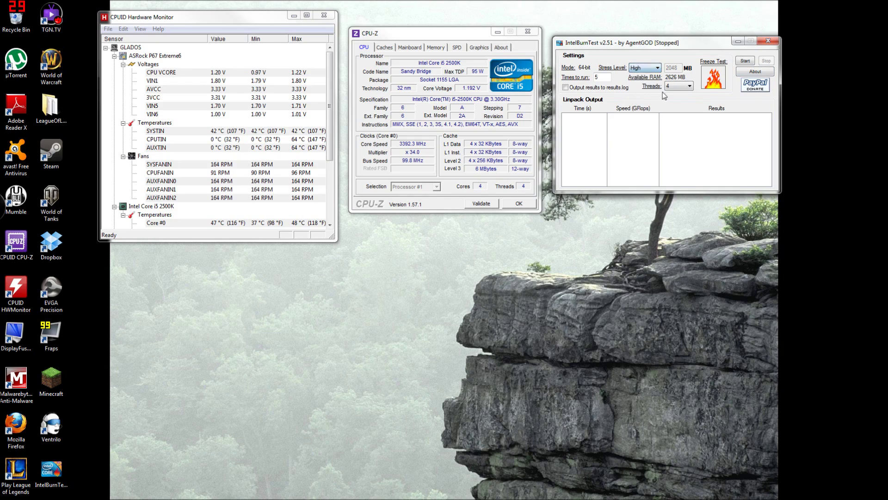
# Rerun the burn at High, stop it, and nudge IntelBurnTest slightly up.
pyautogui.click(744, 61)
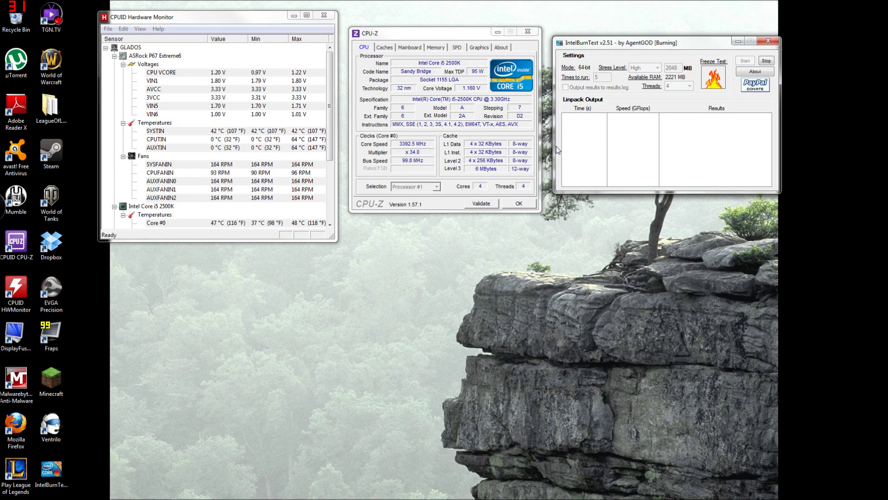
pyautogui.click(332, 118)
pyautogui.moveTo(332, 119); pyautogui.dragTo(332, 158)
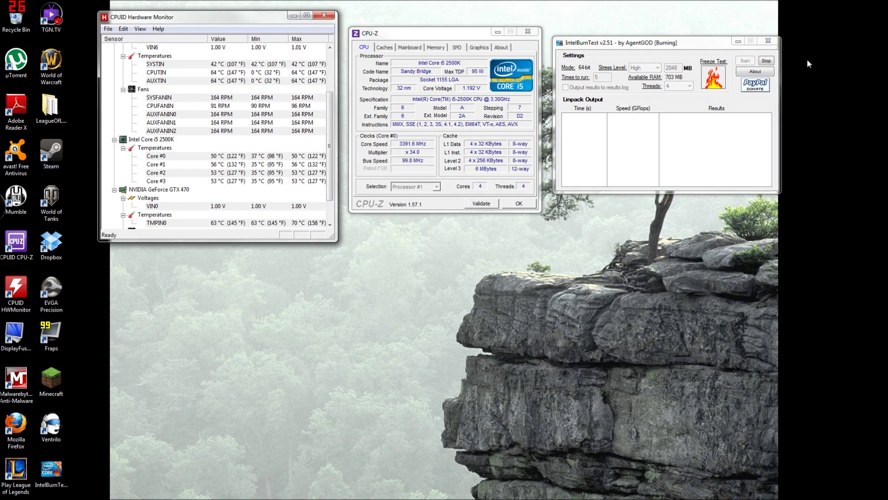
pyautogui.click(768, 62)
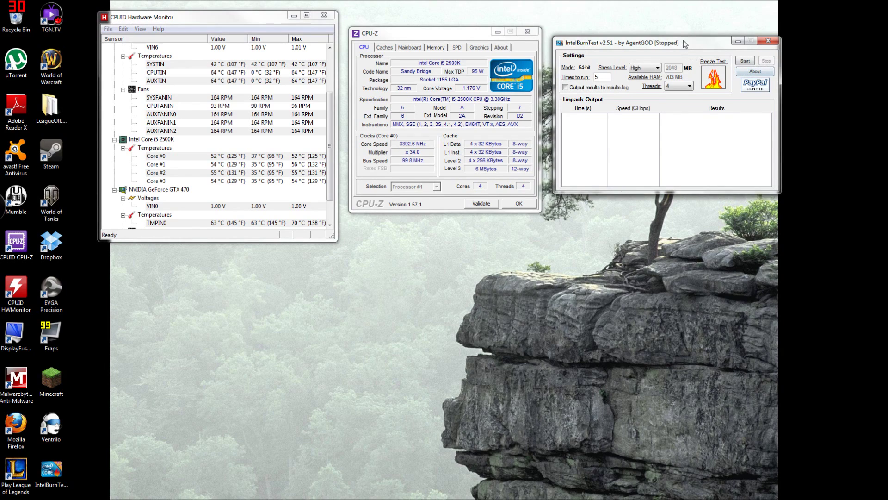
pyautogui.moveTo(684, 47); pyautogui.dragTo(686, 42)
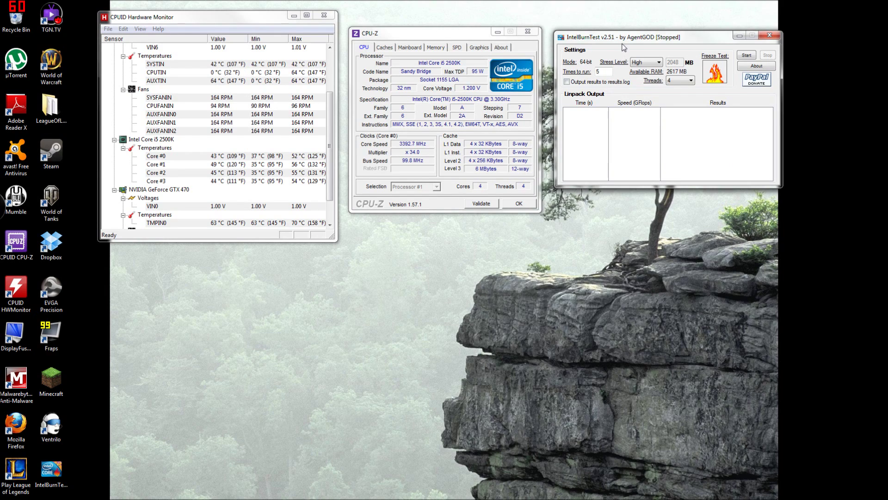
pyautogui.moveTo(627, 43); pyautogui.dragTo(627, 54)
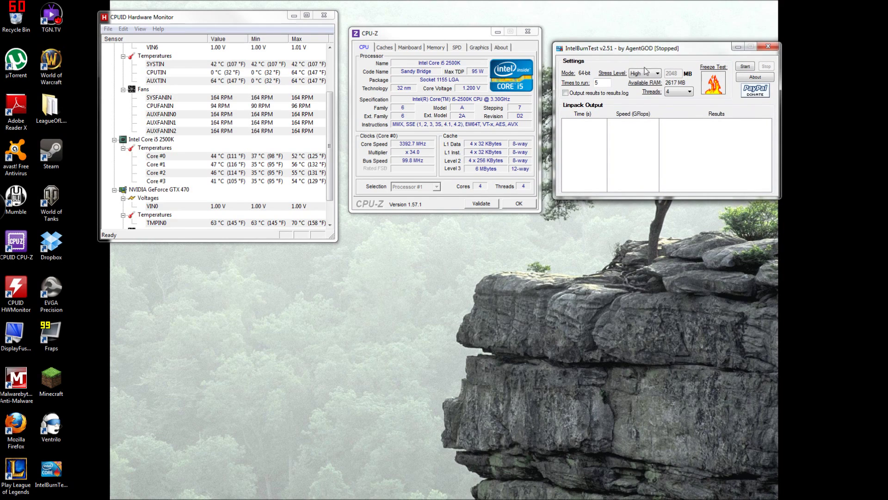
pyautogui.click(658, 74)
pyautogui.click(658, 75)
pyautogui.click(681, 91)
pyautogui.click(656, 74)
pyautogui.click(656, 76)
pyautogui.click(359, 301)
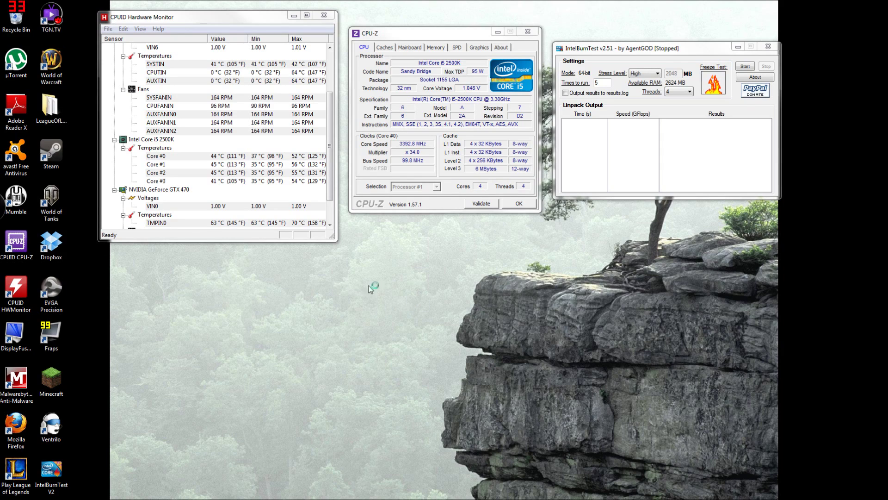
# Open Task Manager's Performance graphs below the other windows and briefly run IntelBurnTest to load the CPU.
pyautogui.hotkey('ctrl', 'shift', 'Escape')
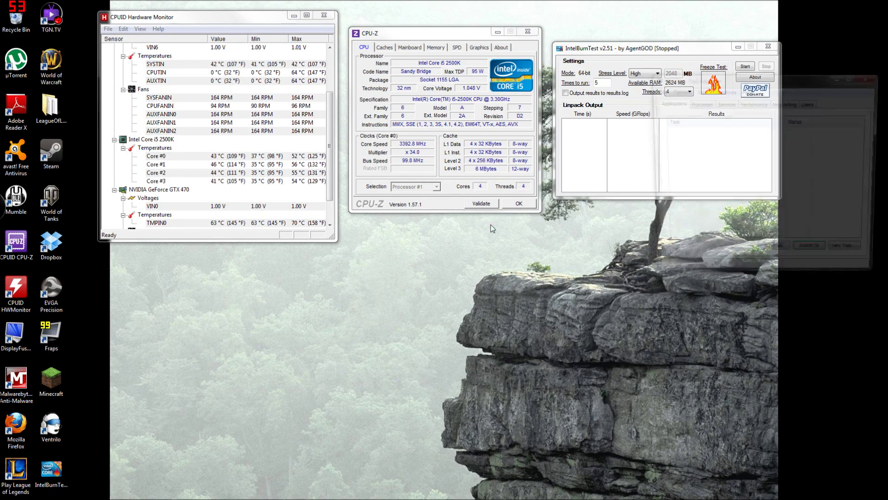
pyautogui.click(754, 103)
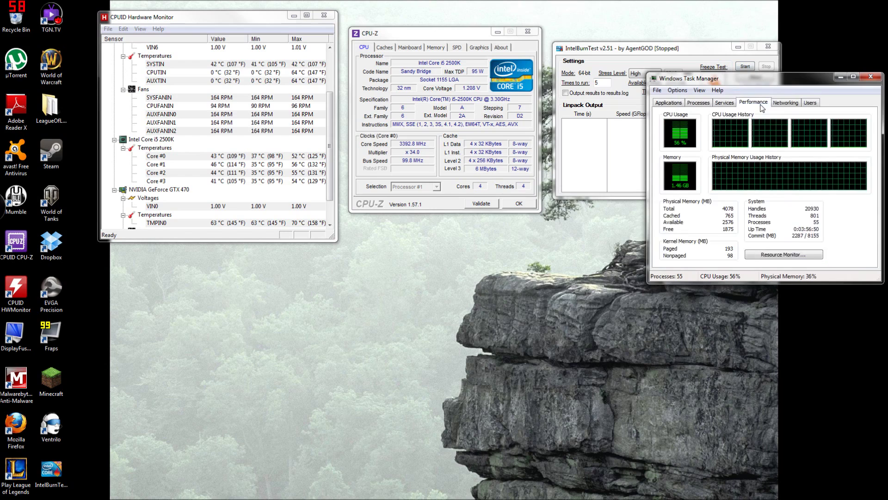
pyautogui.moveTo(791, 82); pyautogui.dragTo(522, 244)
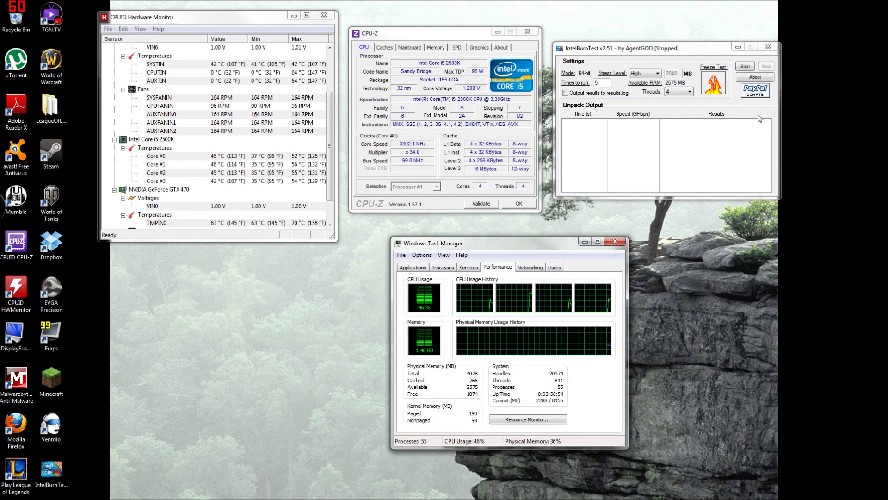
pyautogui.click(745, 66)
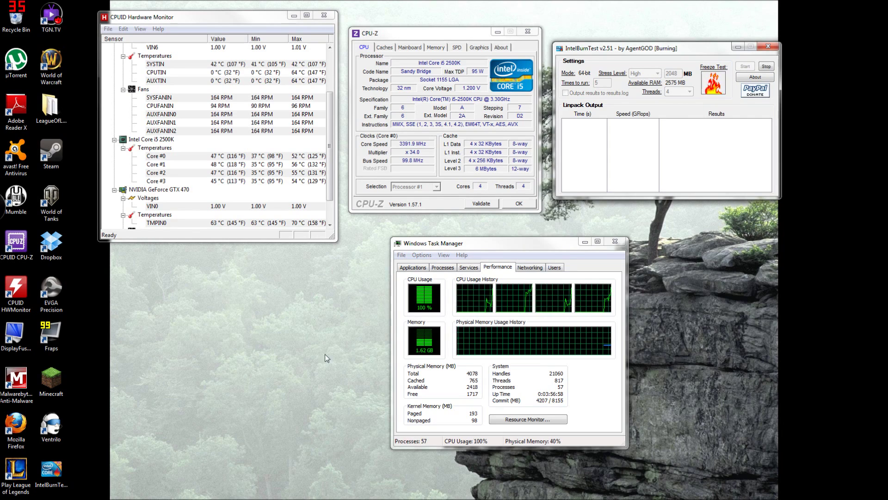
pyautogui.click(766, 66)
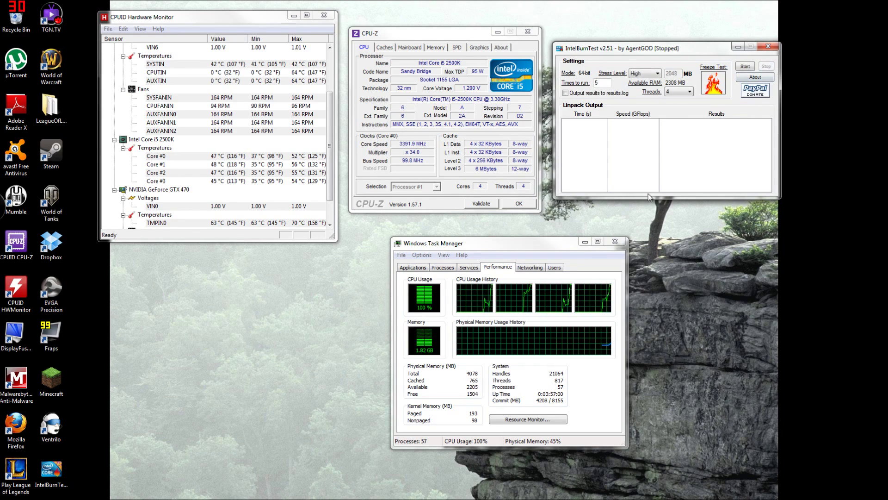
# Shift Task Manager right beneath IntelBurnTest and nudge HWMonitor slightly down.
pyautogui.moveTo(534, 247); pyautogui.dragTo(679, 240)
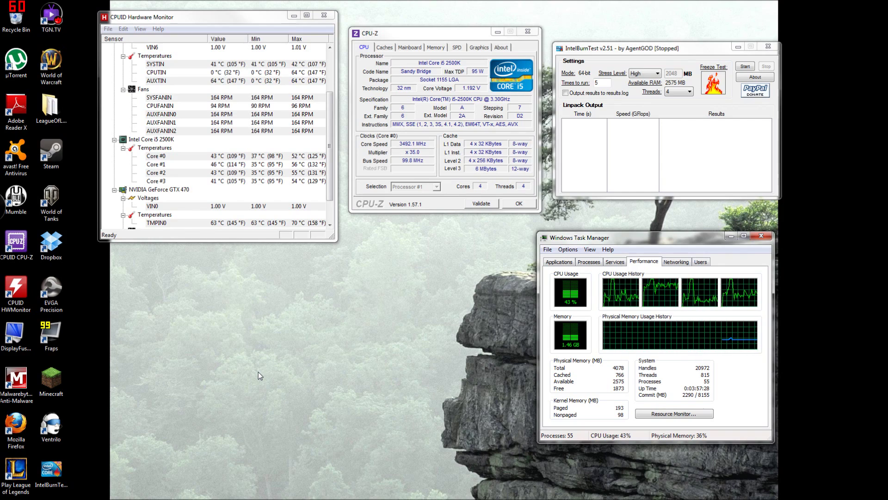
pyautogui.moveTo(223, 20); pyautogui.dragTo(228, 37)
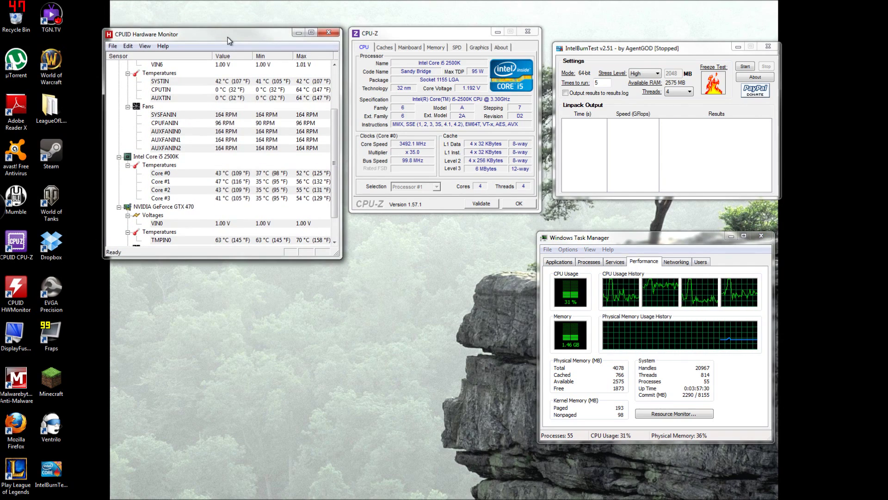